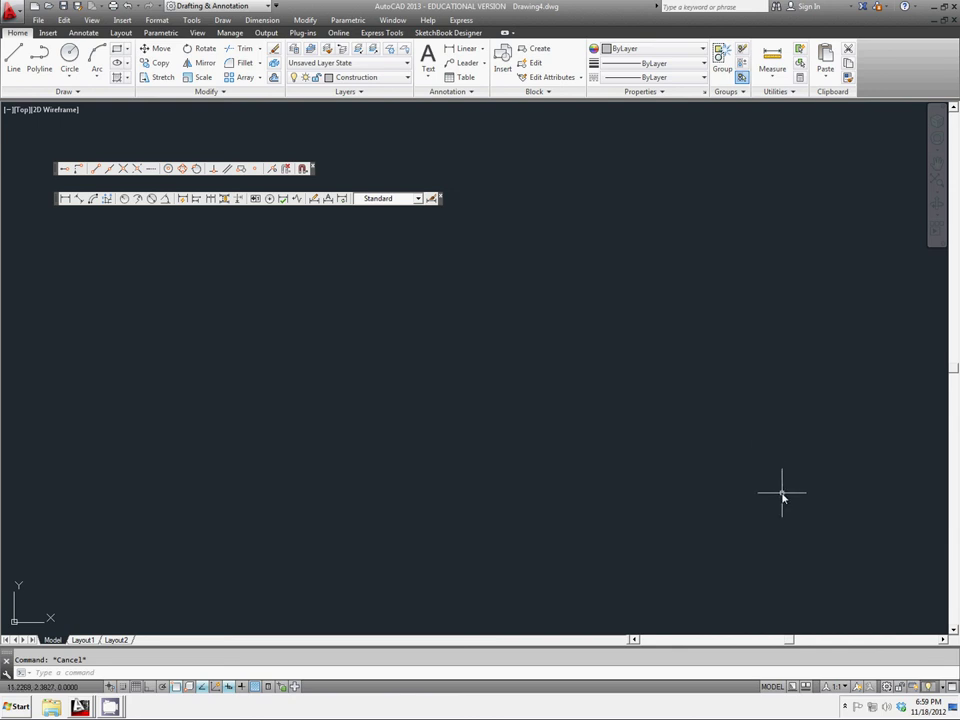
# Step: Switch to the Layout1 sheet from the layout previews and bring up its context menu
pyautogui.click(792, 688)
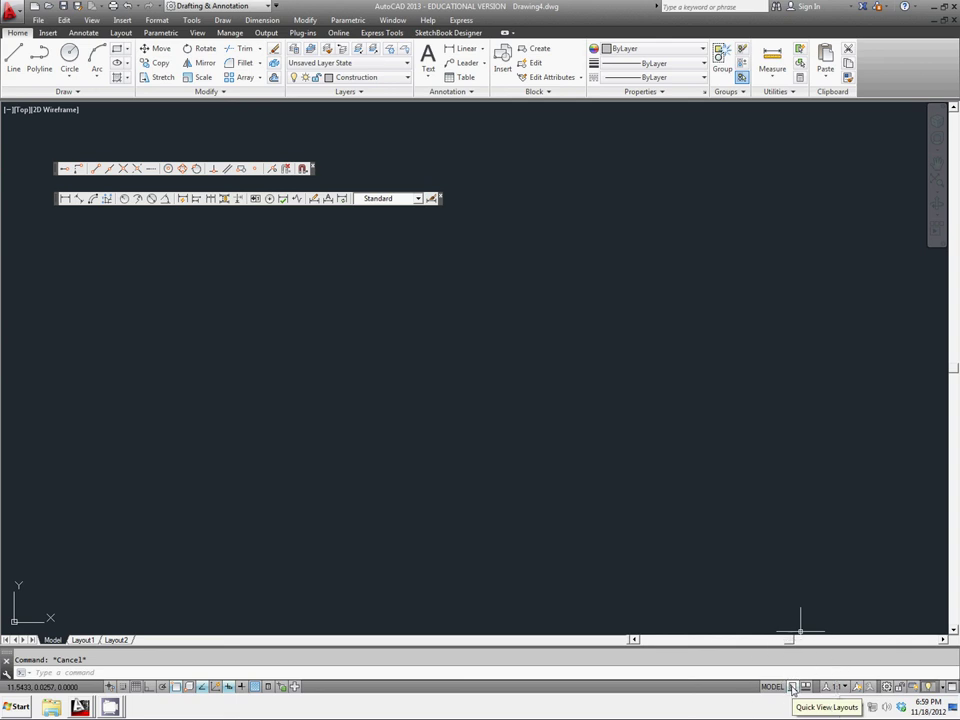
pyautogui.click(792, 688)
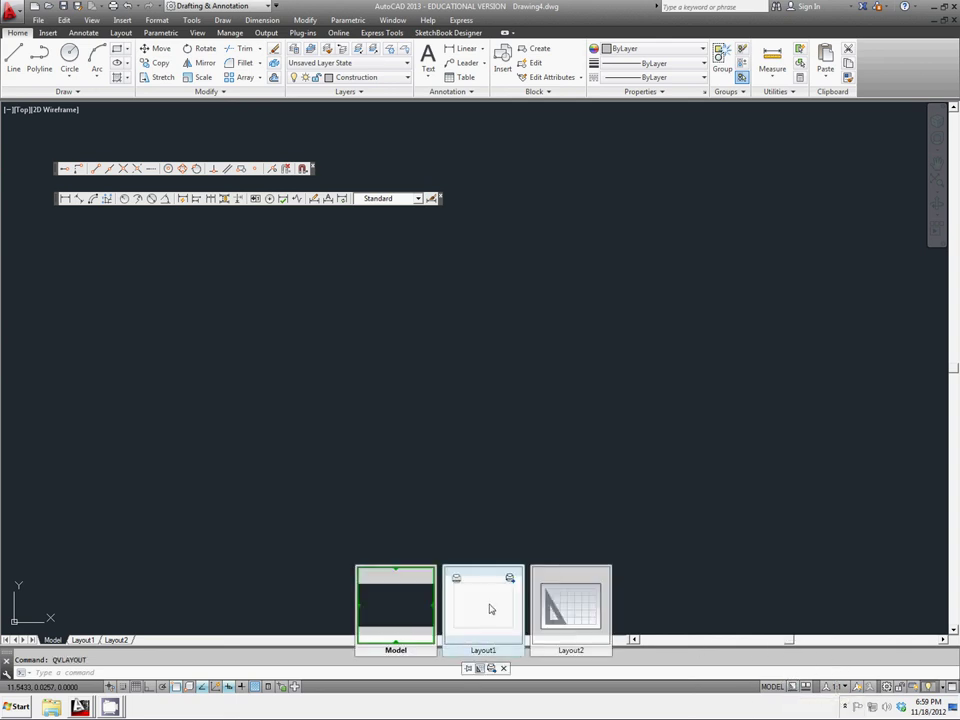
pyautogui.click(490, 608)
pyautogui.rightClick(490, 608)
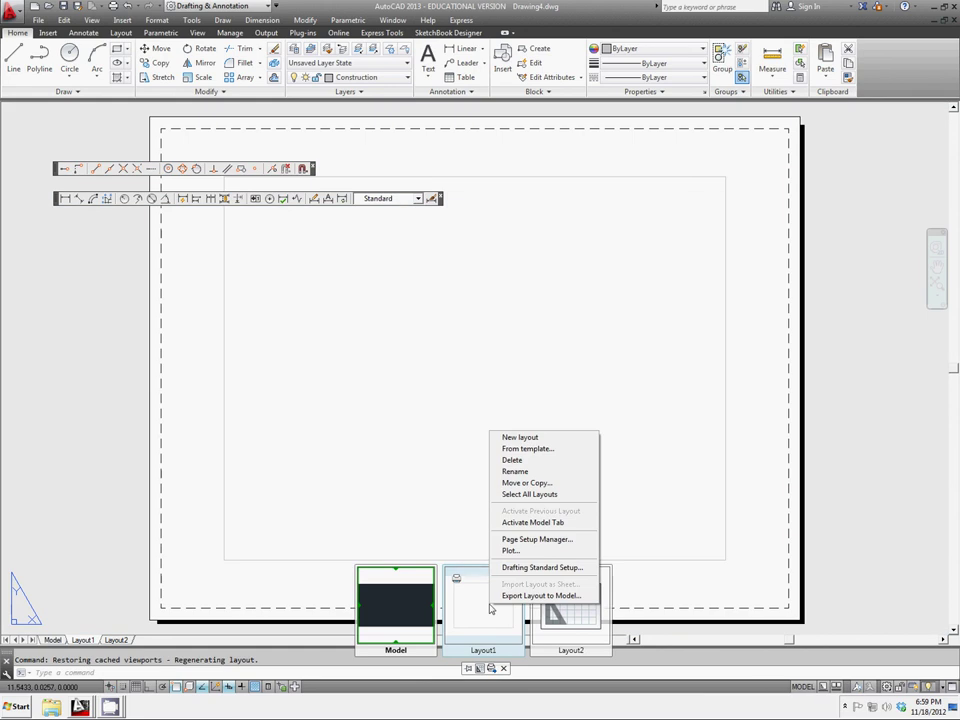
# Step: Open the Page Setup Manager and start modifying Layout1's page setup
pyautogui.click(545, 541)
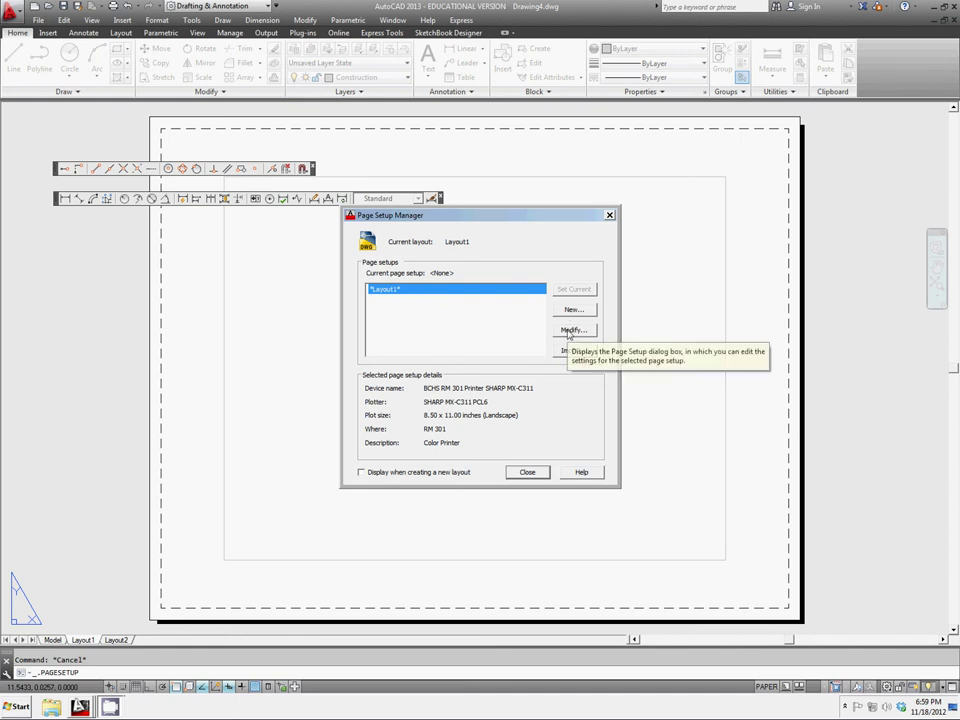
pyautogui.click(569, 331)
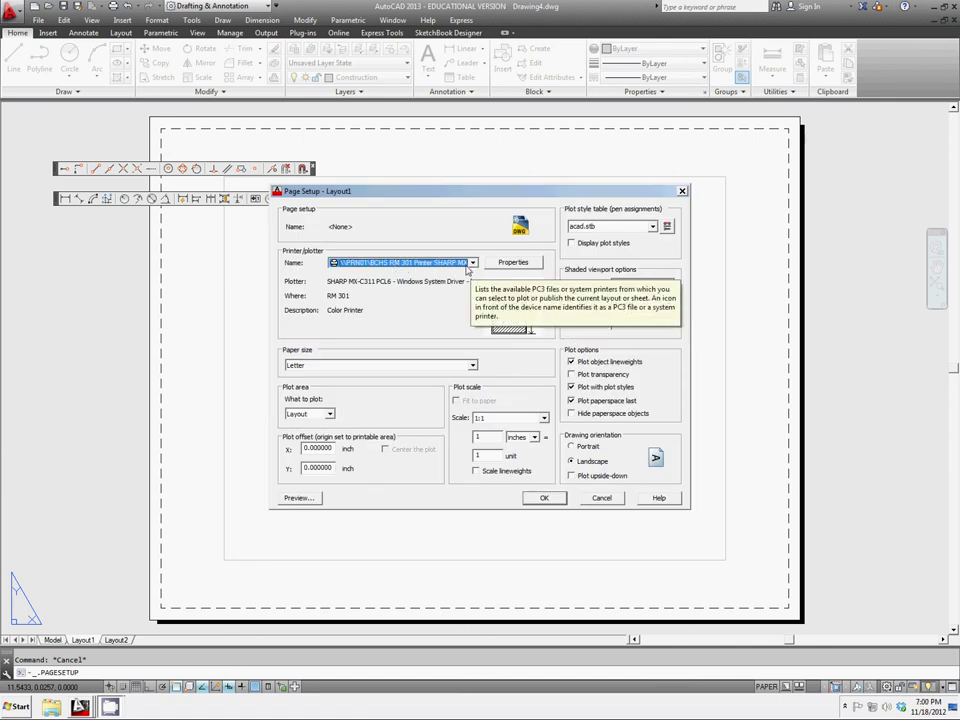
# Step: Review the SHARP MX-C311 printer's Job Handling custom properties and accept both dialogs
pyautogui.click(513, 262)
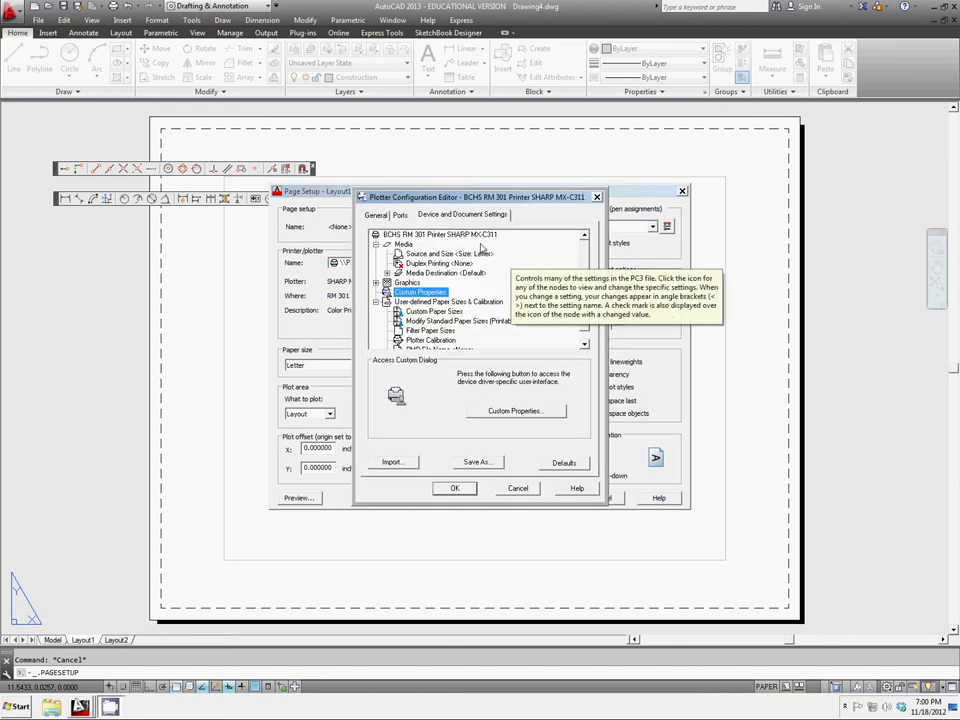
pyautogui.click(521, 413)
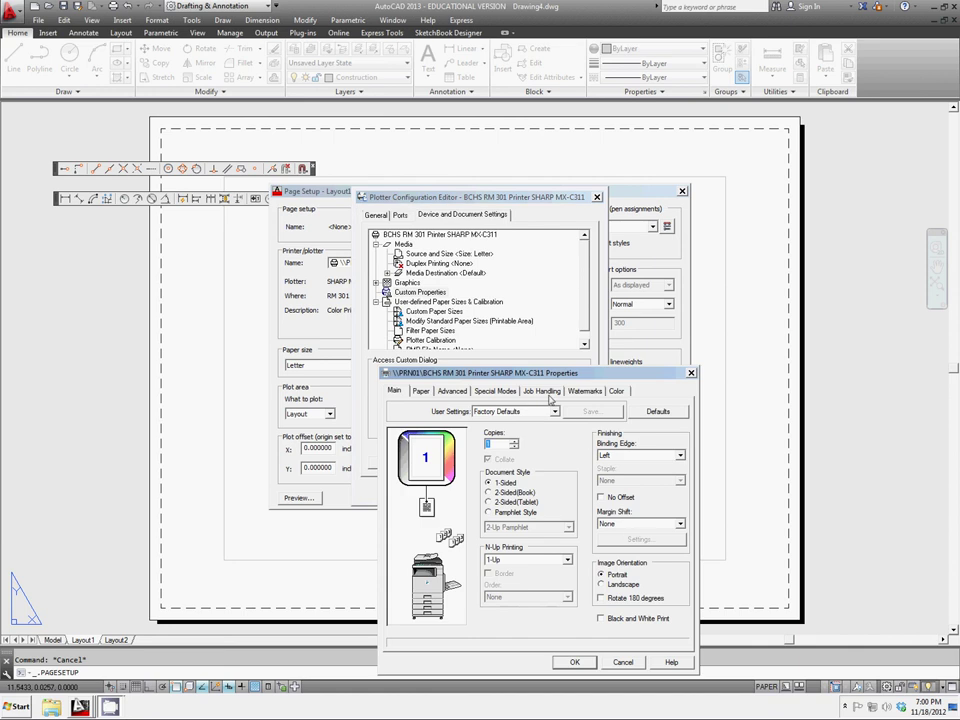
pyautogui.click(542, 391)
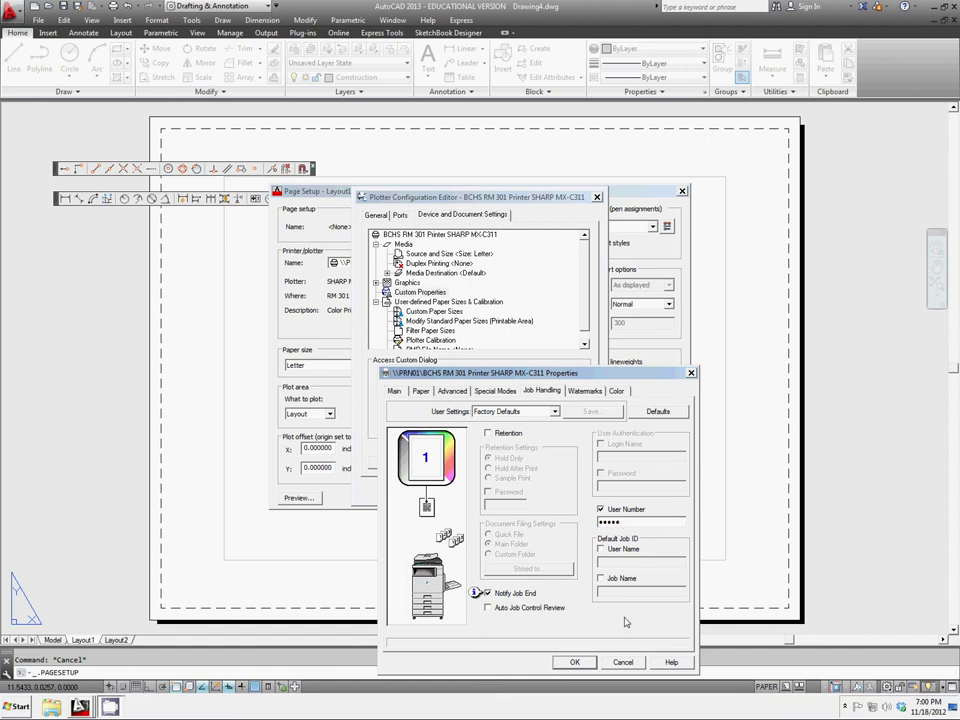
pyautogui.click(576, 663)
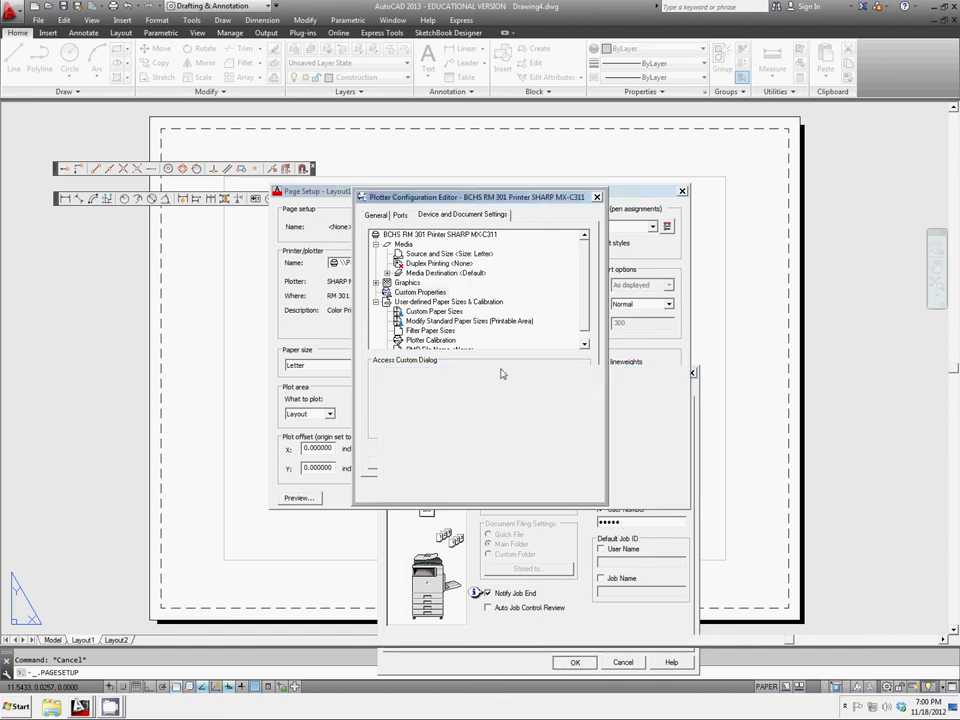
pyautogui.click(455, 488)
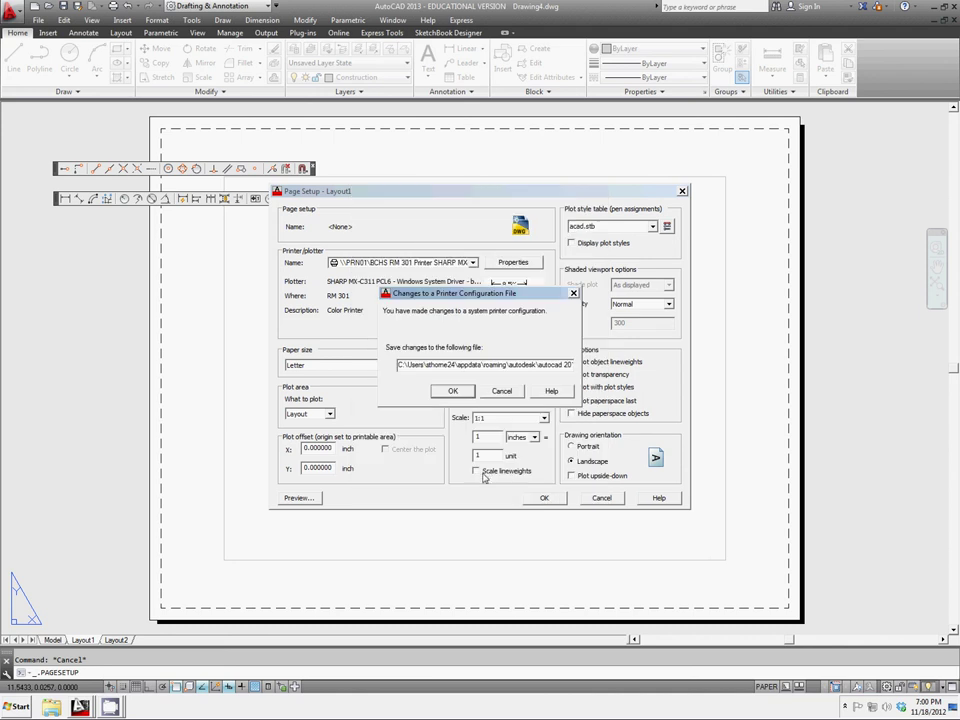
# Step: Save the SHARP MX-C311 changes to a .pc3 file and apply the Letter landscape setup to Layout1
pyautogui.click(453, 392)
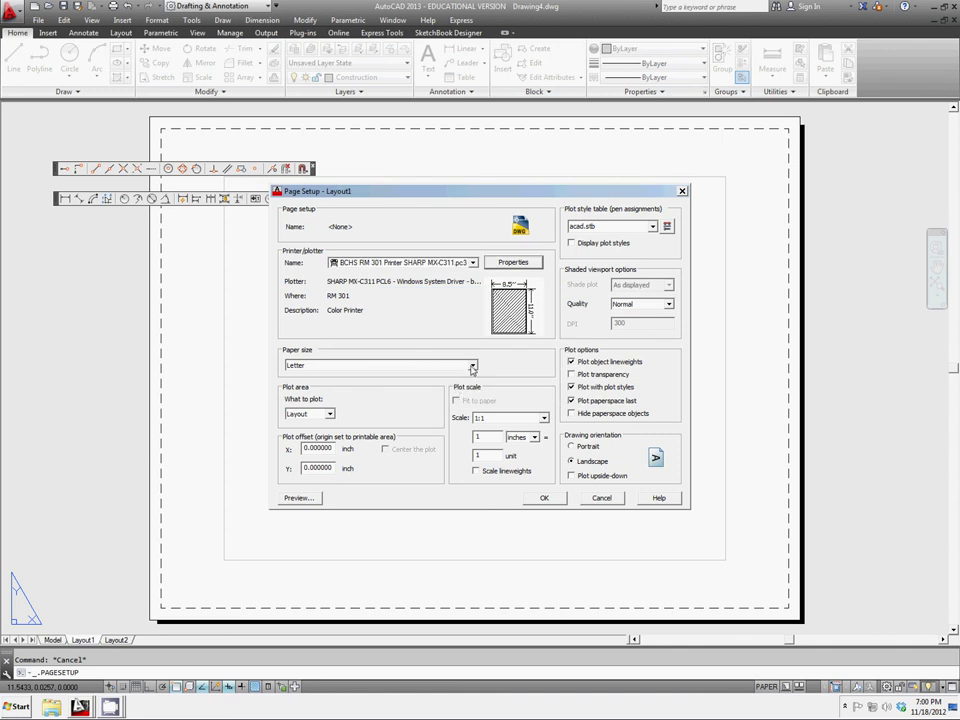
pyautogui.click(545, 498)
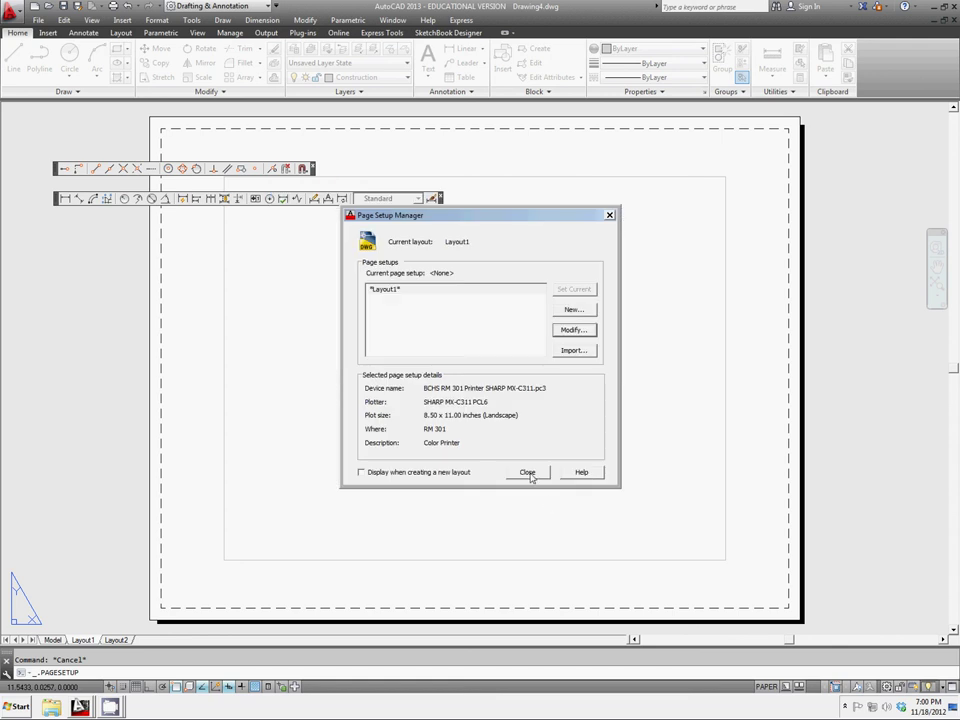
# Step: Close the Page Setup Manager and erase Layout1's default viewport
pyautogui.click(528, 473)
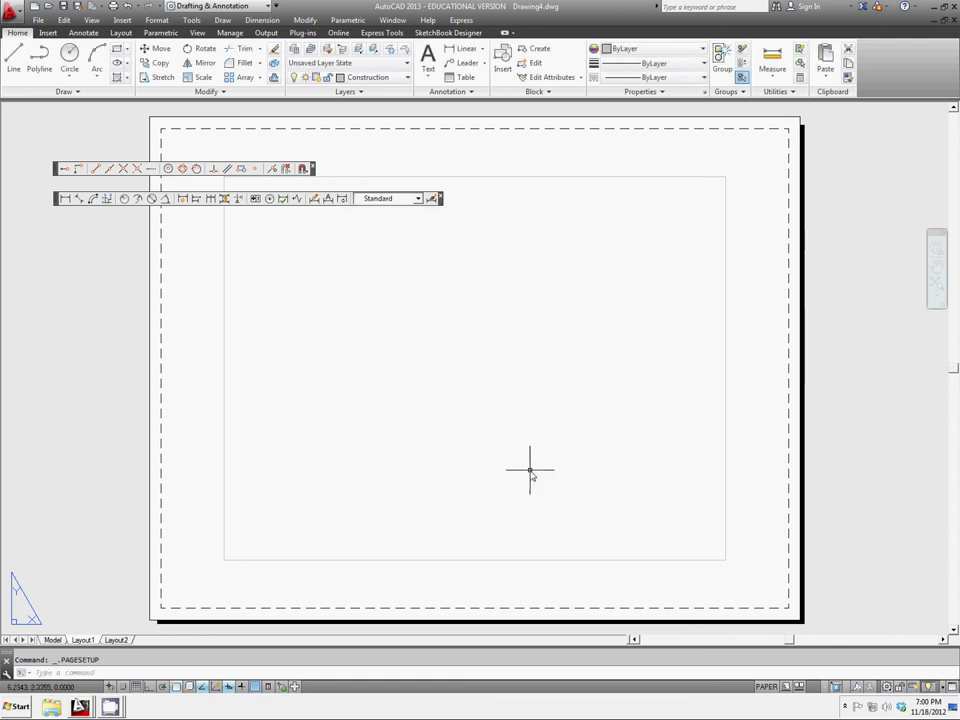
pyautogui.click(545, 561)
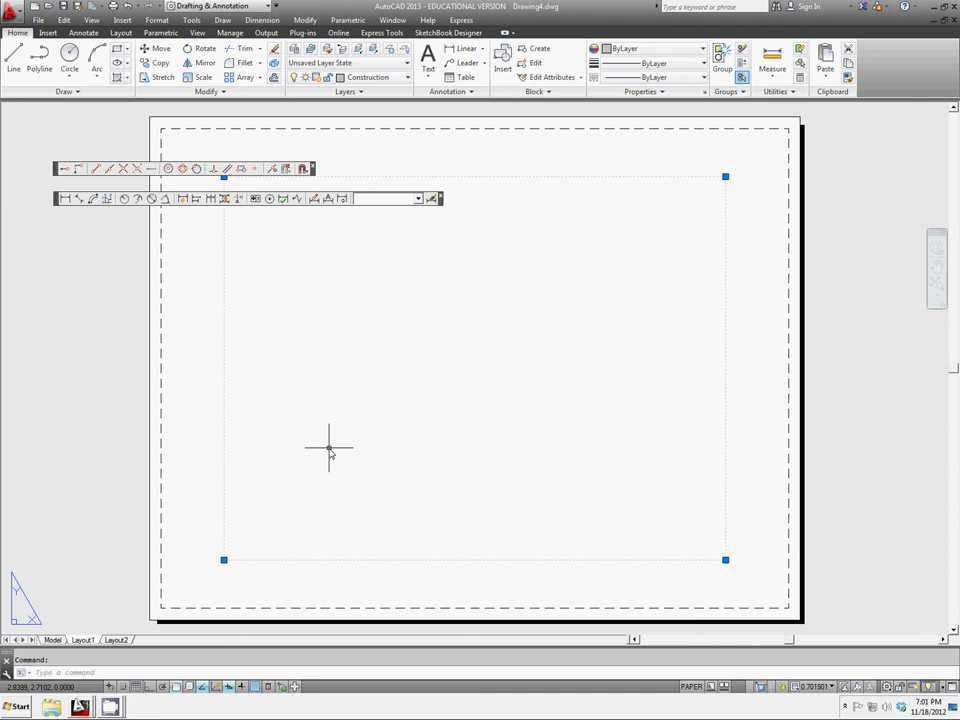
pyautogui.press('Delete')
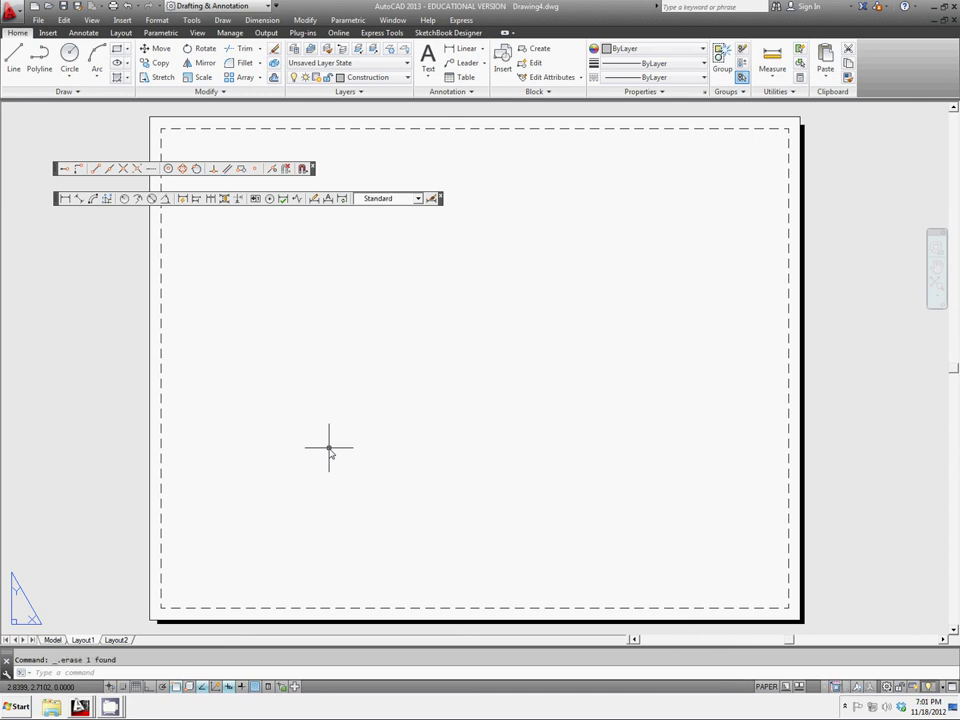
# Step: Choose Title Block as the current layer from the Layers dropdown
pyautogui.click(385, 77)
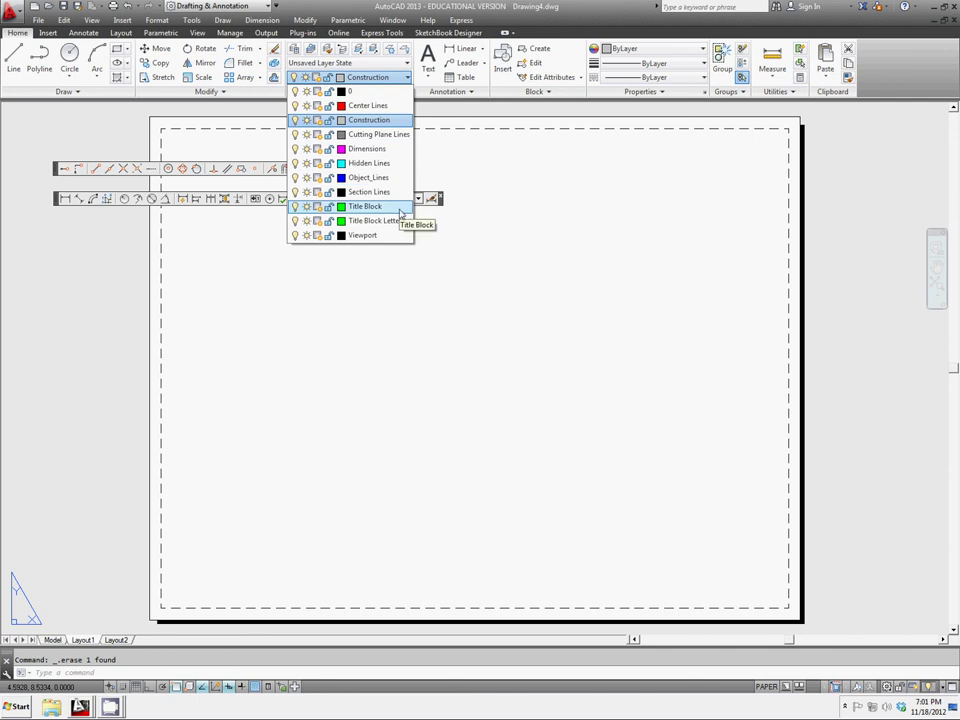
pyautogui.click(399, 210)
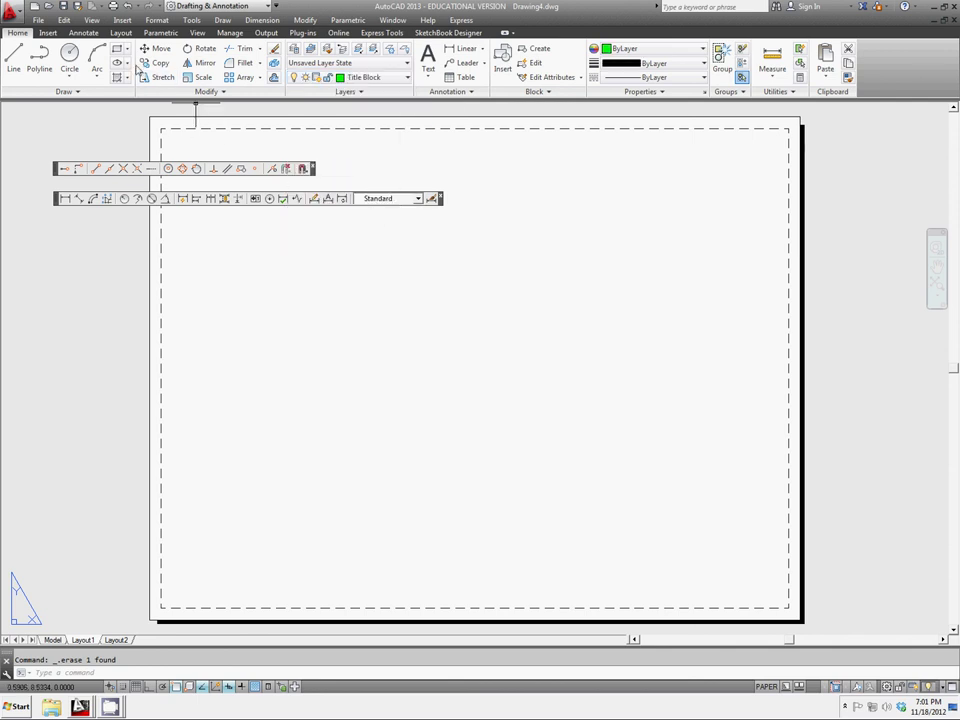
# Step: Draw a 10.25 x 7.75 rectangle with its first corner near the sheet's lower-left
pyautogui.click(117, 48)
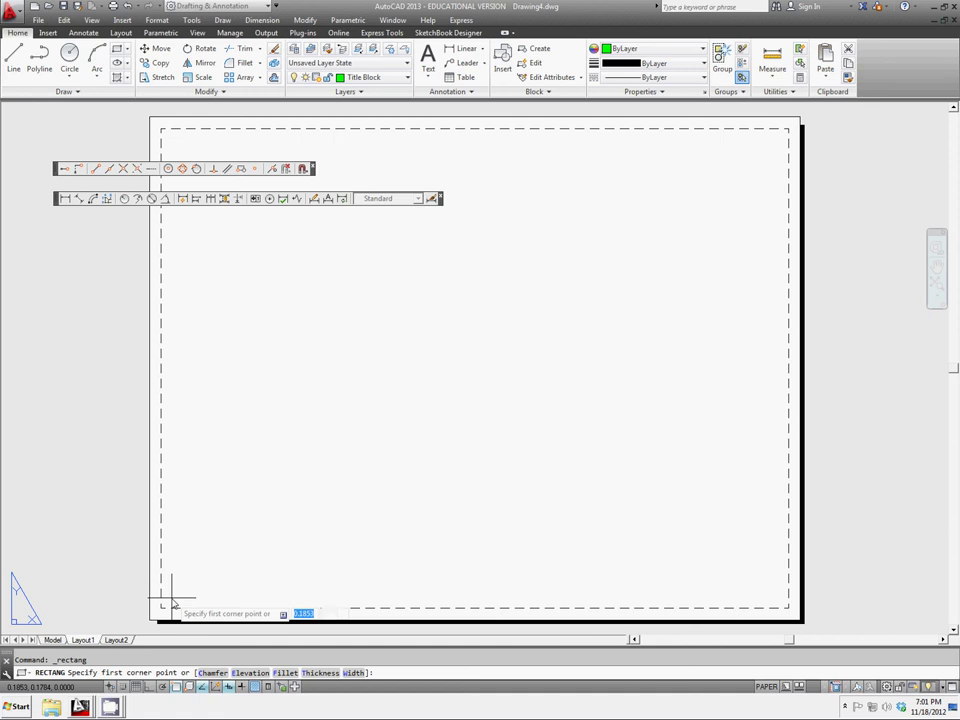
pyautogui.click(172, 598)
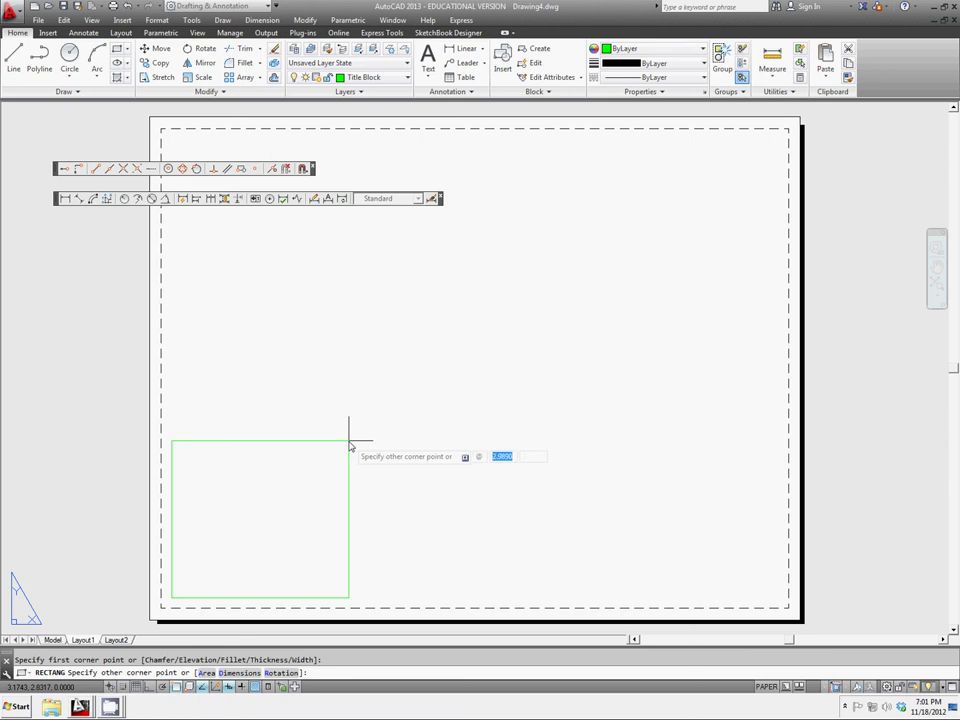
pyautogui.write('10.25')
pyautogui.press('Tab')
pyautogui.write('7.75')
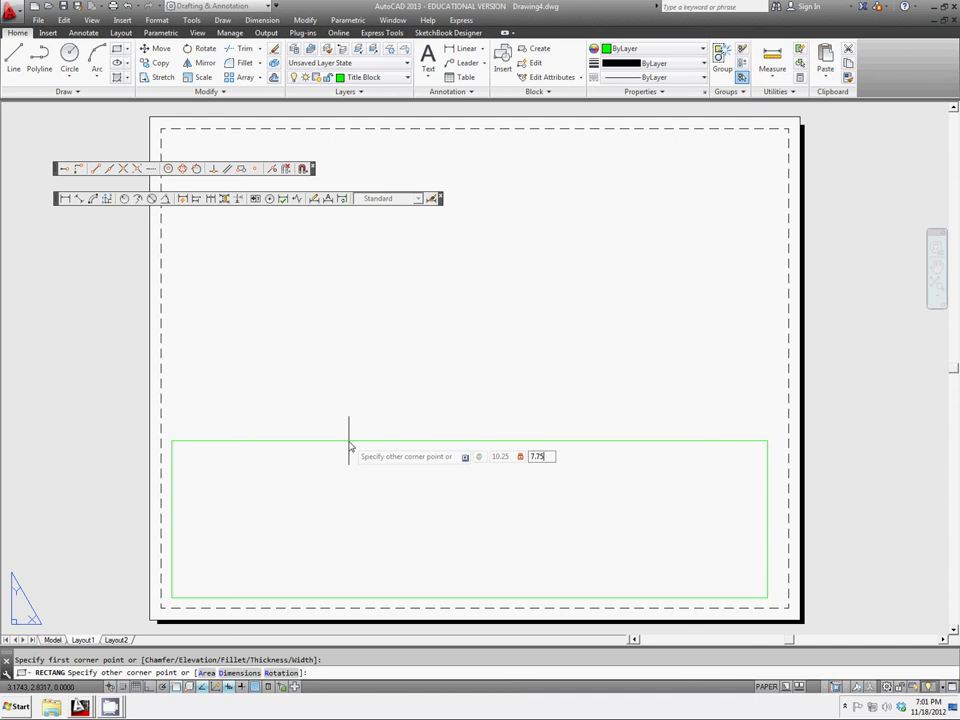
pyautogui.press('Return')
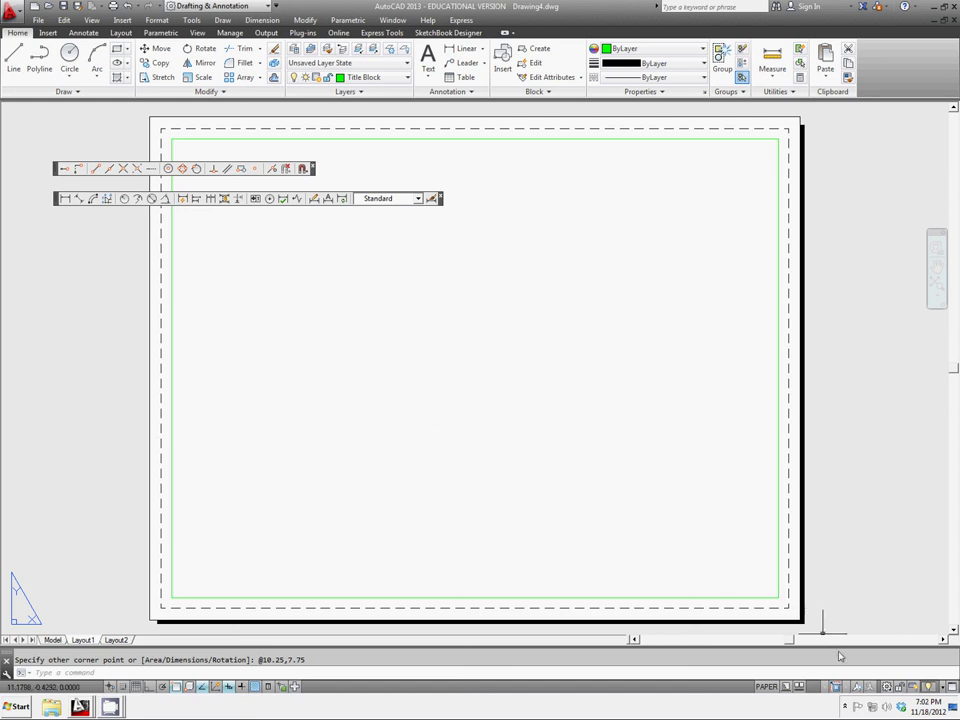
# Step: Return from Layout1 to the Model space via the layout previews
pyautogui.click(786, 687)
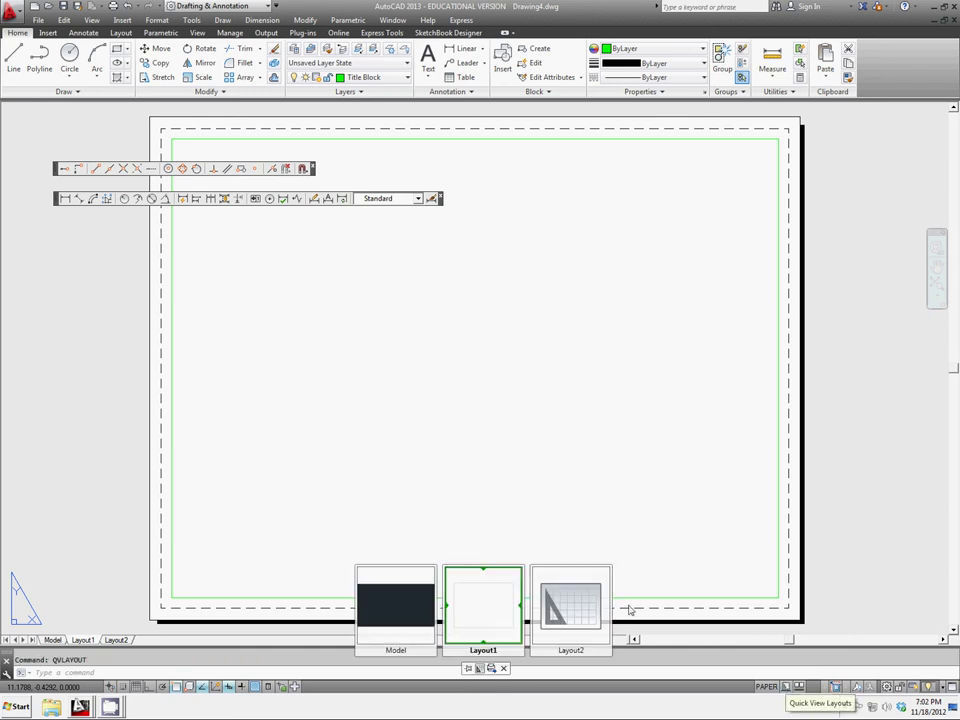
pyautogui.click(403, 598)
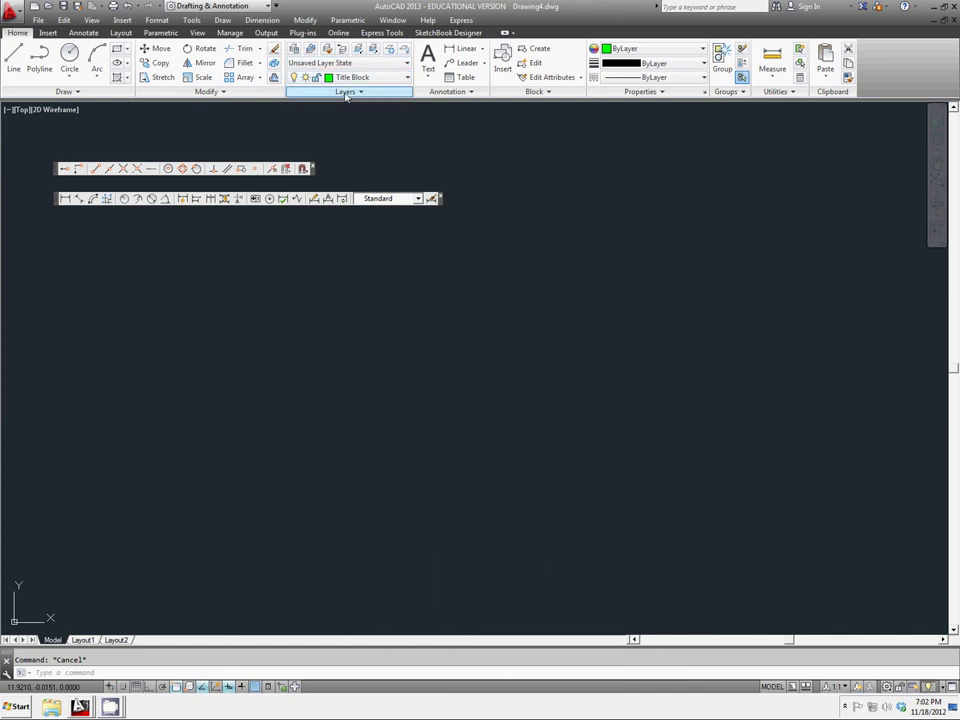
# Step: Choose Construction as the current layer from the Layers dropdown
pyautogui.click(390, 80)
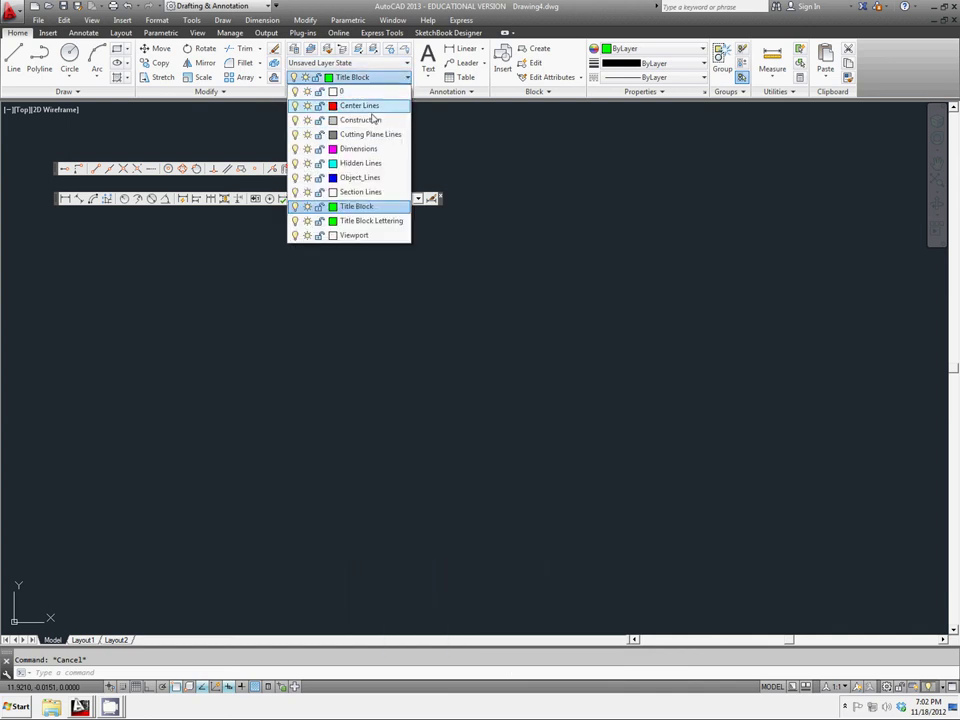
pyautogui.click(380, 124)
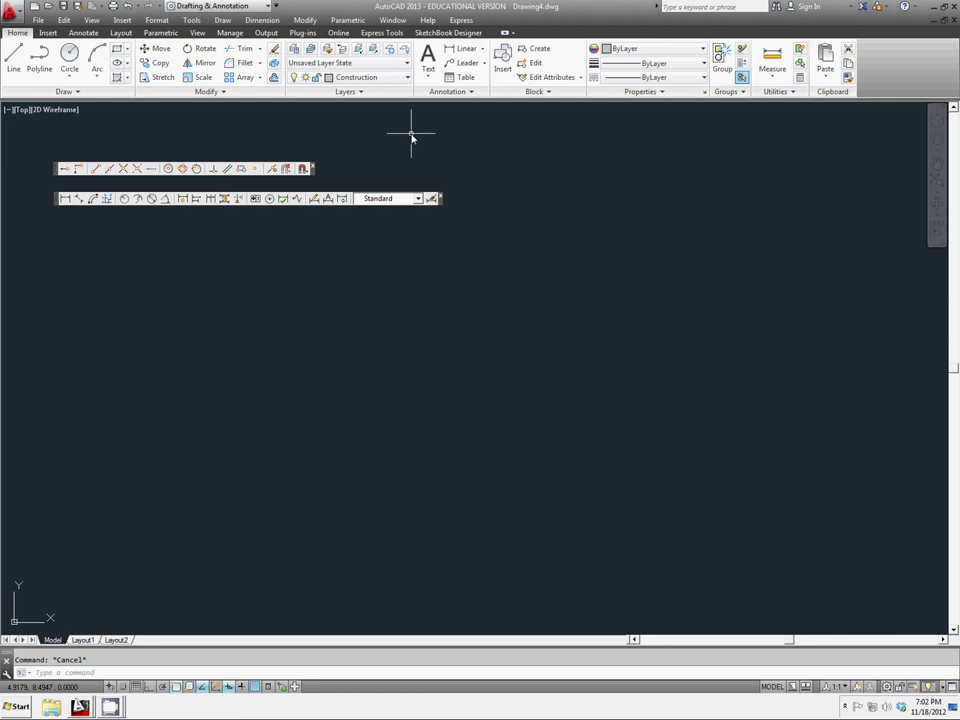
# Step: Switch on Snap Mode and Grid Display from the status bar
pyautogui.click(122, 687)
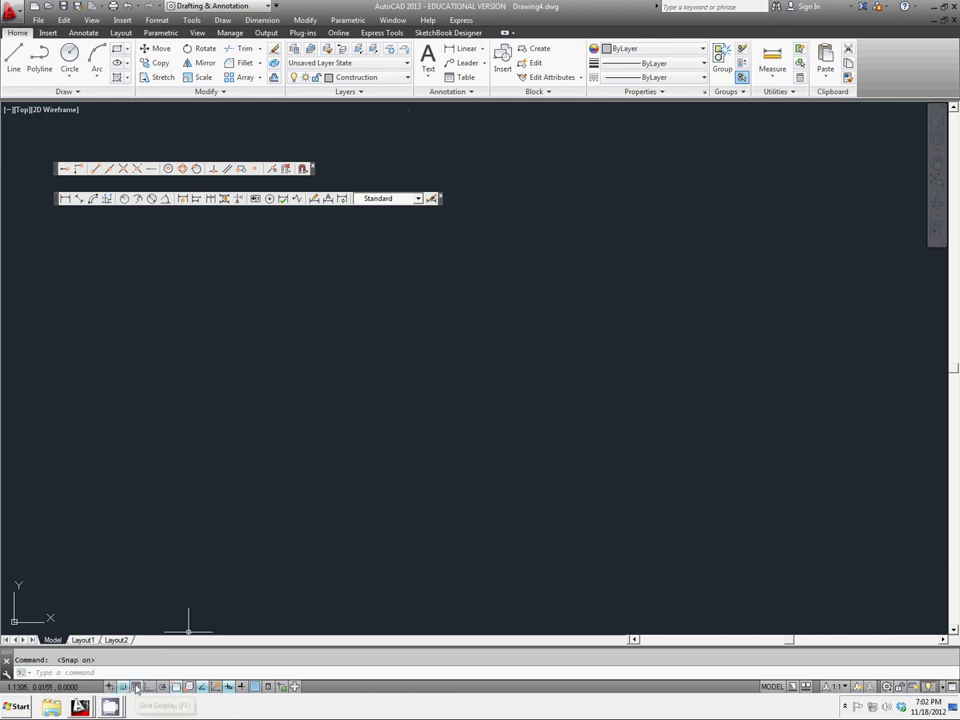
pyautogui.click(137, 688)
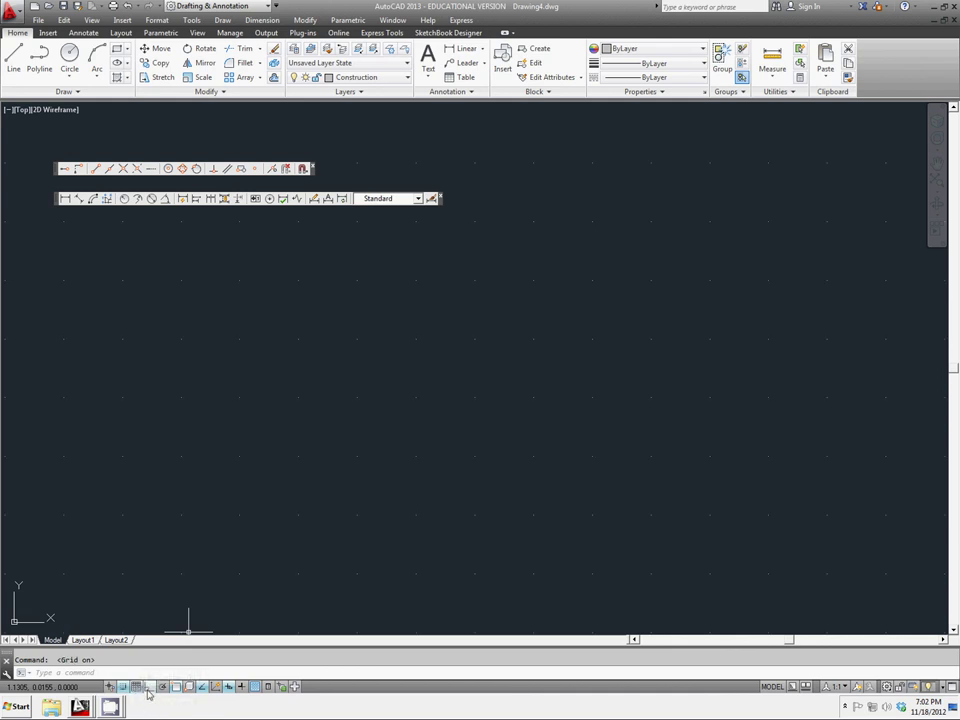